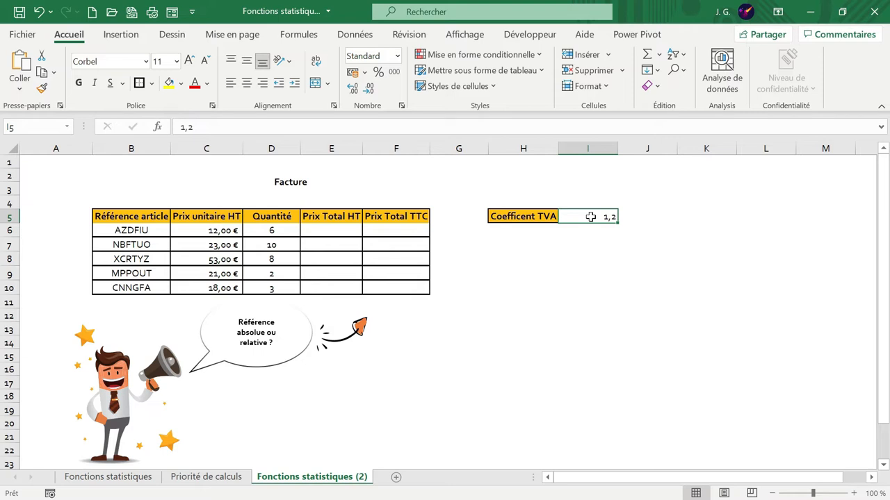
# Step: Calculate the Prix Total HT in E6 with the formula =C6*D6 and copy it down to E10
pyautogui.click(313, 232)
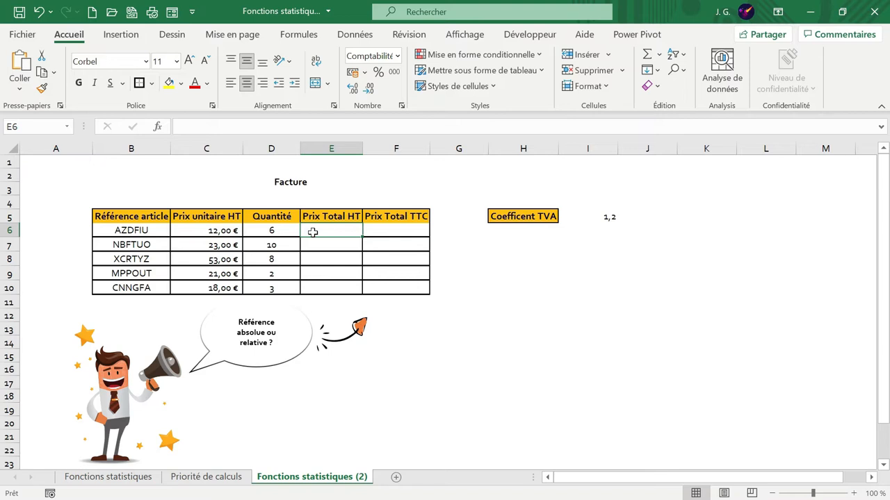
pyautogui.write('=')
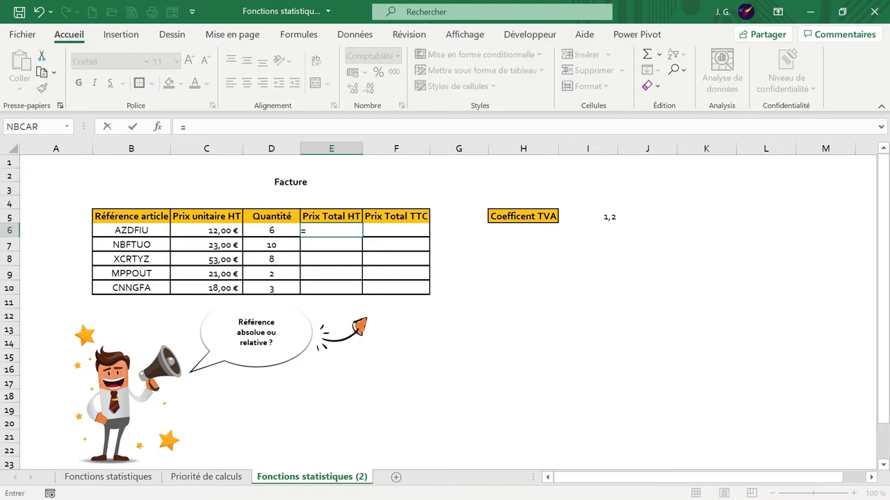
pyautogui.click(196, 231)
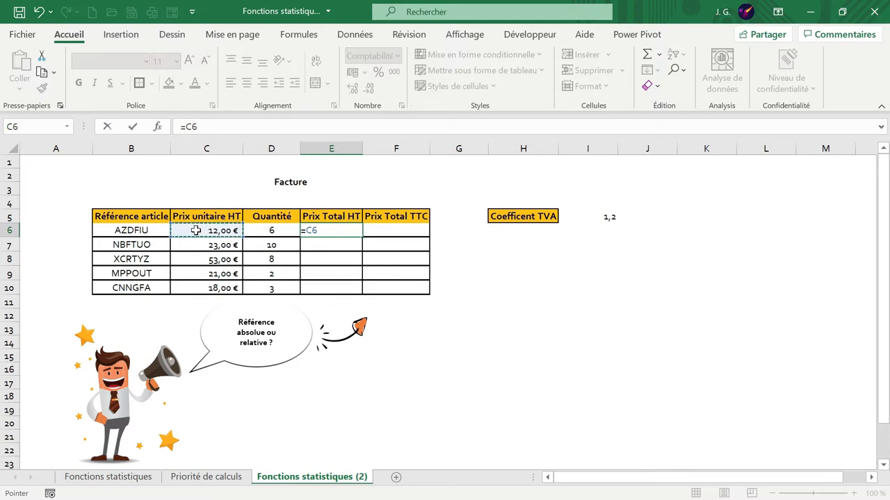
pyautogui.write('*')
pyautogui.click(280, 231)
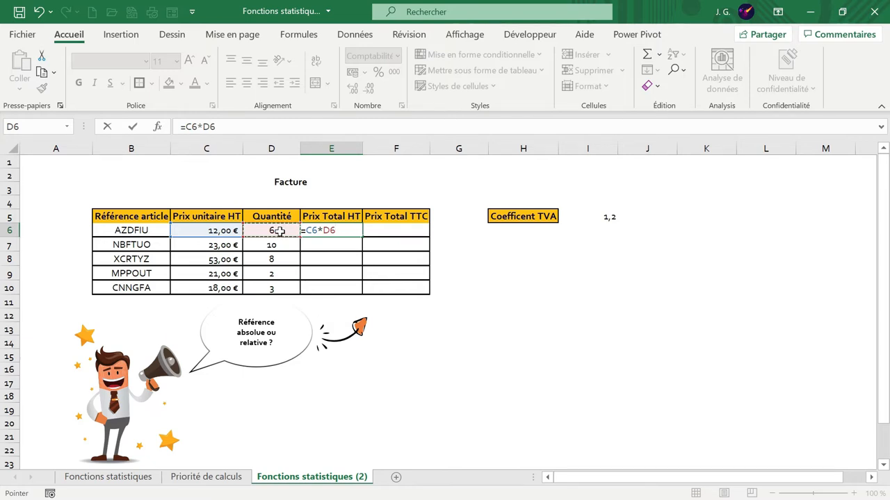
pyautogui.press('Return')
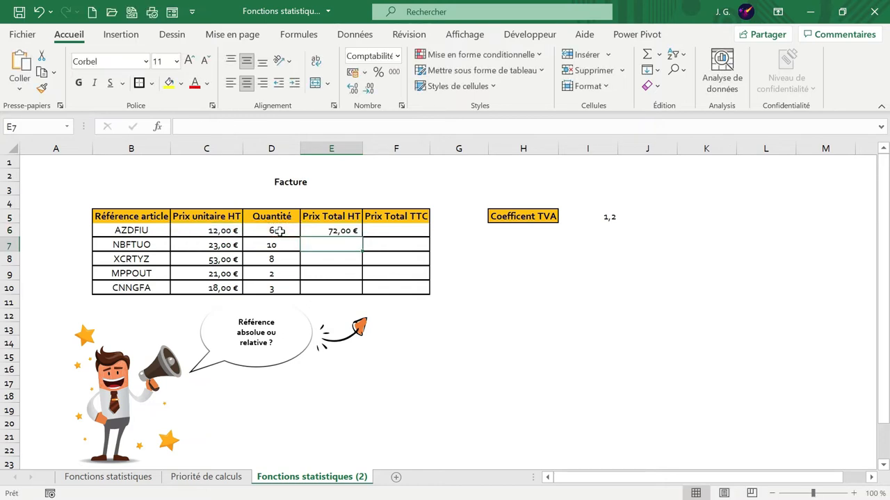
pyautogui.click(318, 231)
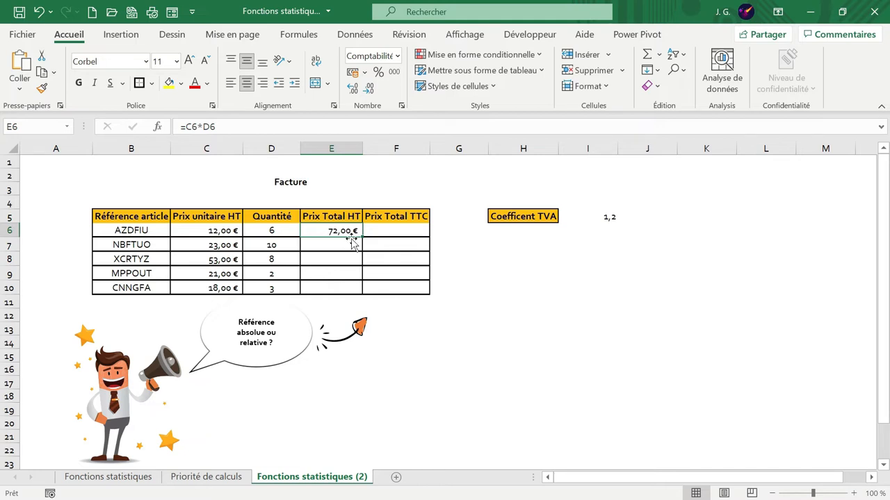
pyautogui.moveTo(361, 238); pyautogui.dragTo(357, 287)
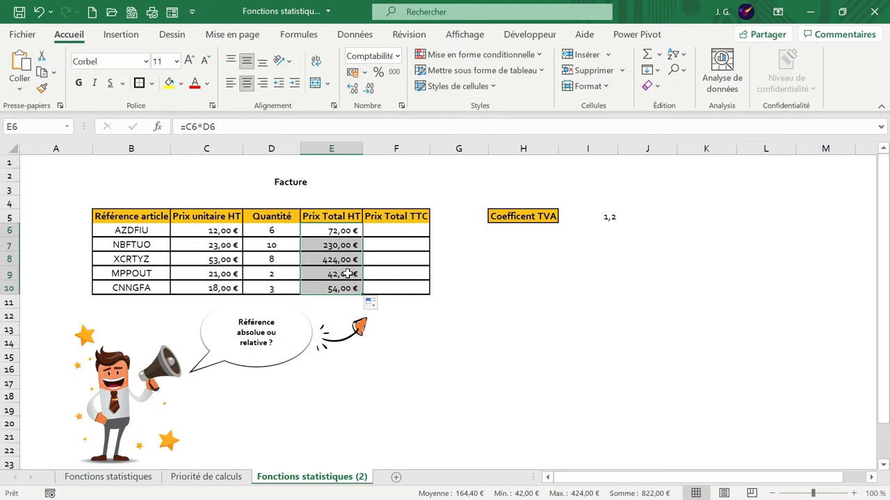
# Step: Examine how the cell references shift in the Prix Total HT formulas in E6:E10, and check the Coefficient TVA value in I5
pyautogui.click(343, 259)
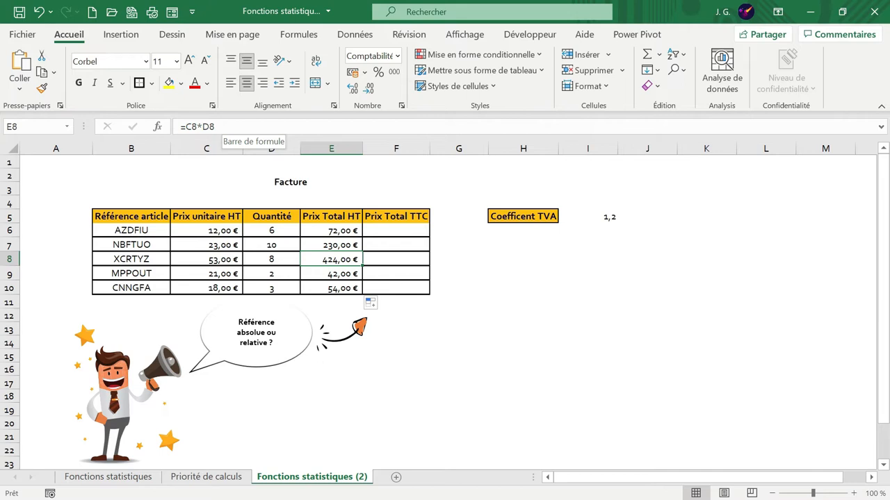
pyautogui.click(352, 231)
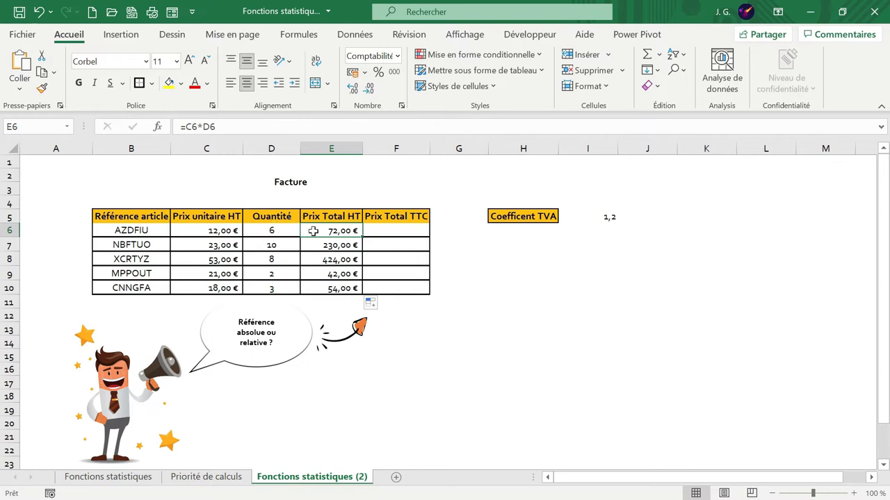
pyautogui.click(332, 260)
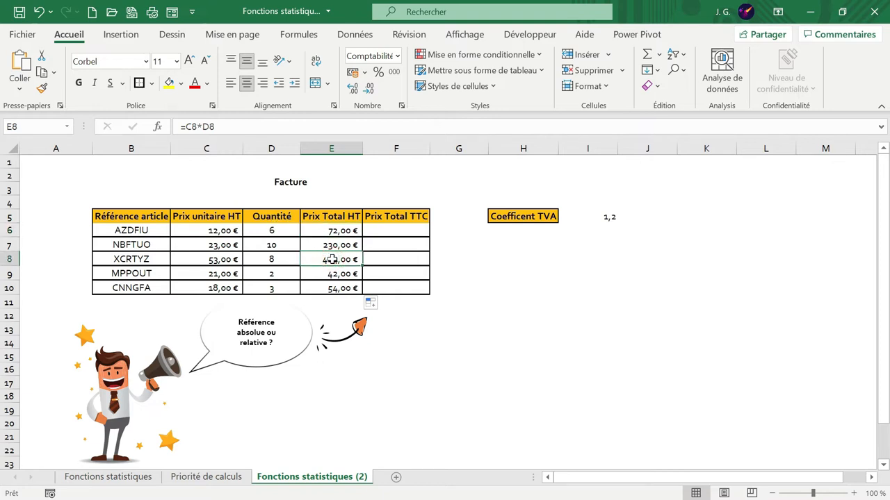
pyautogui.doubleClick(332, 259)
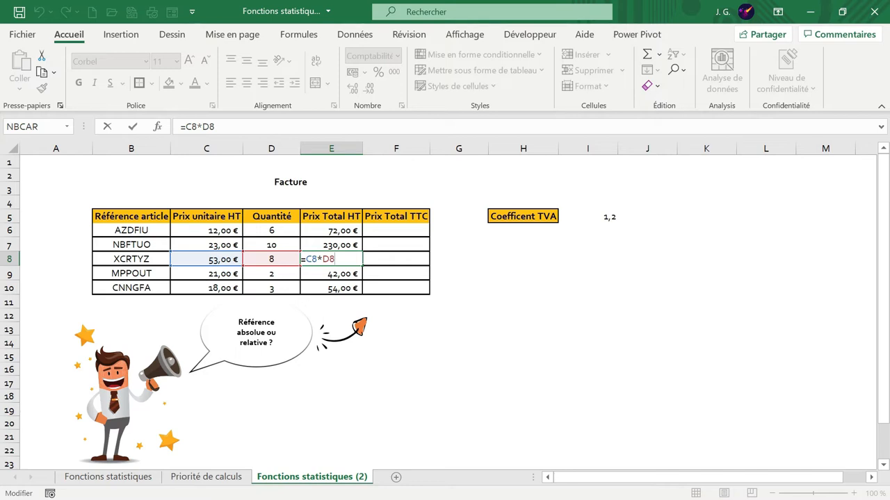
pyautogui.press('Return')
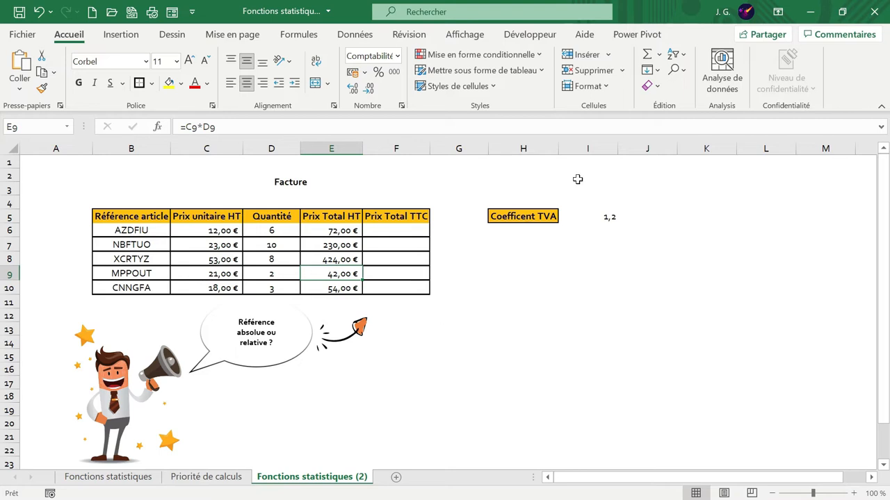
pyautogui.click(598, 217)
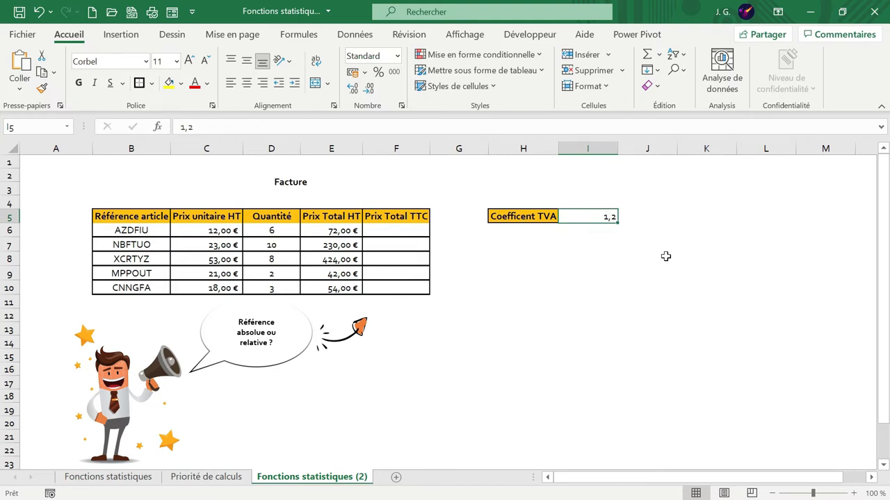
pyautogui.click(346, 232)
pyautogui.click(342, 246)
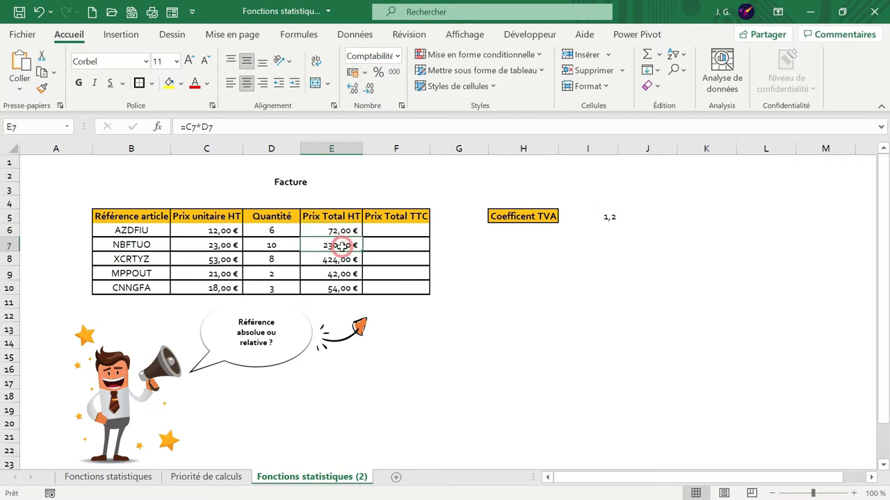
pyautogui.click(342, 260)
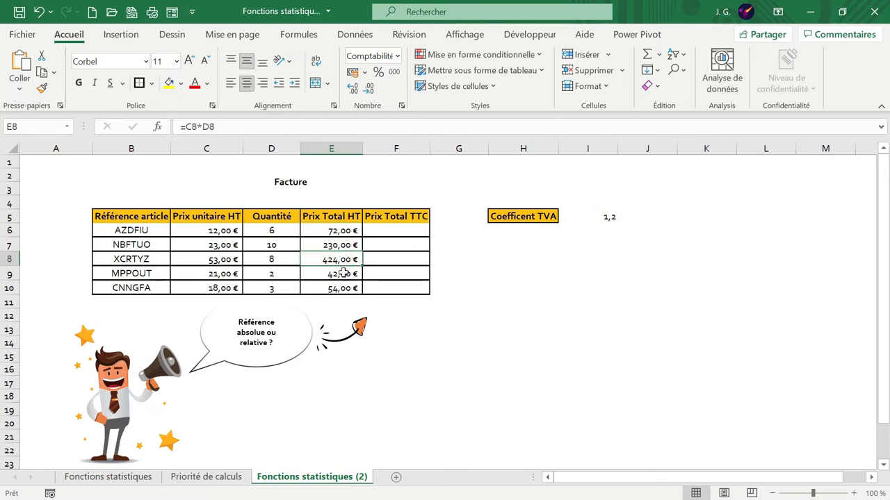
pyautogui.click(343, 274)
pyautogui.click(345, 289)
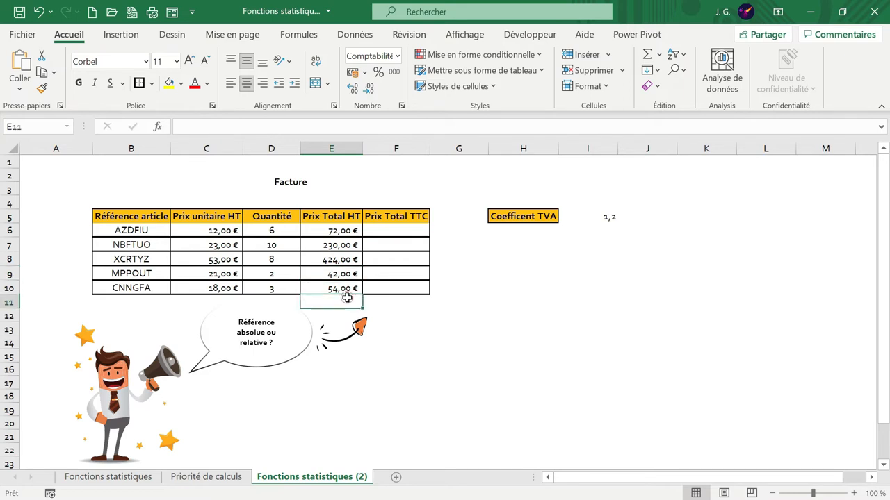
pyautogui.moveTo(339, 231); pyautogui.dragTo(345, 288)
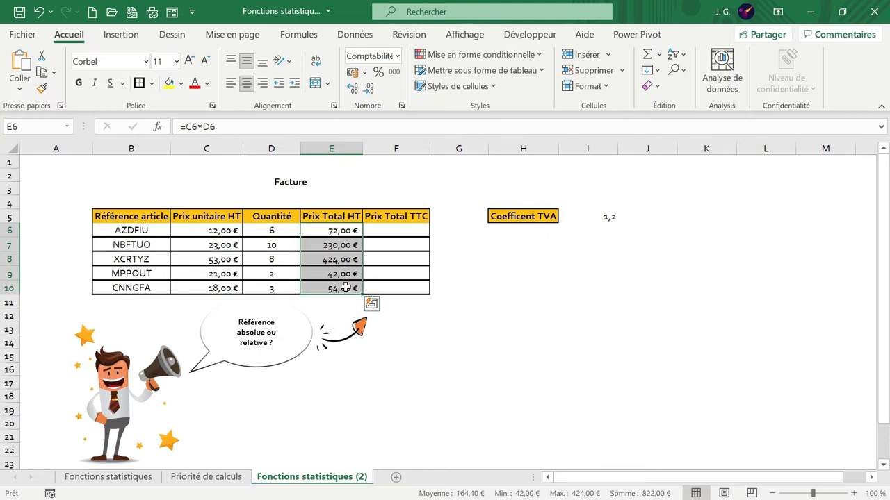
pyautogui.click(581, 215)
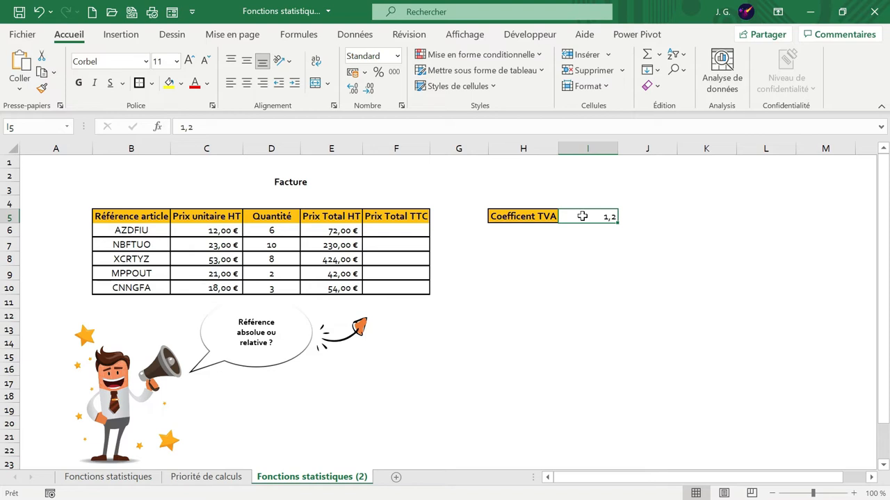
# Step: Calculate the Prix Total TTC in F6 with the formula =E6*$I$5, making the coefficient reference absolute
pyautogui.click(386, 228)
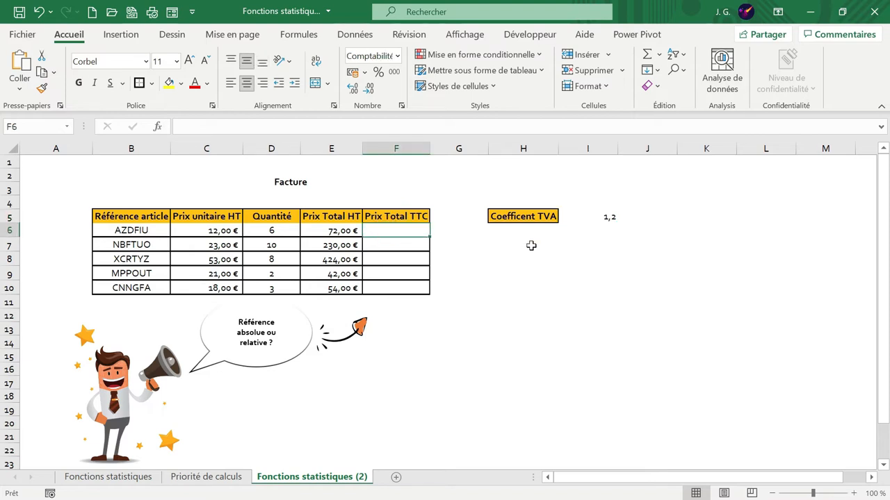
pyautogui.write('=')
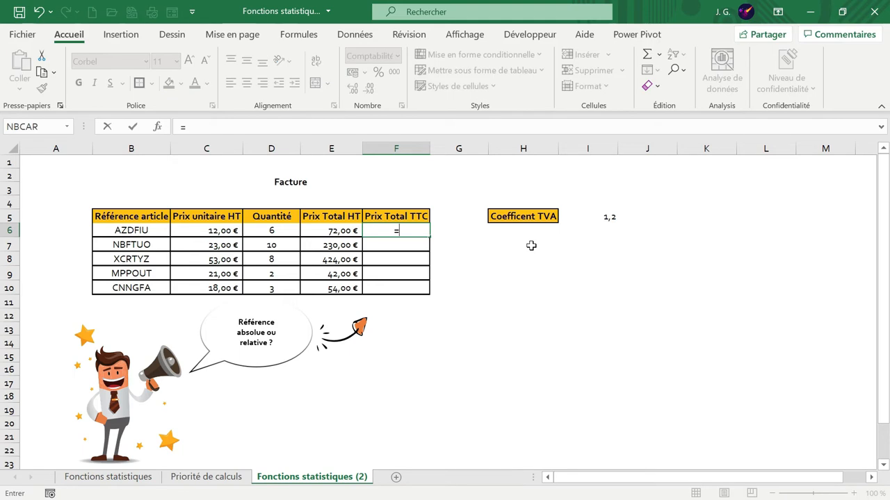
pyautogui.click(318, 230)
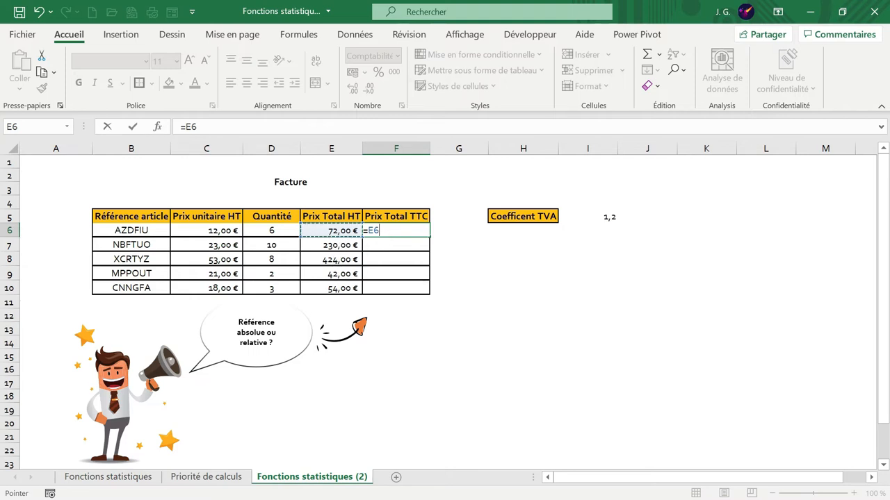
pyautogui.write('*')
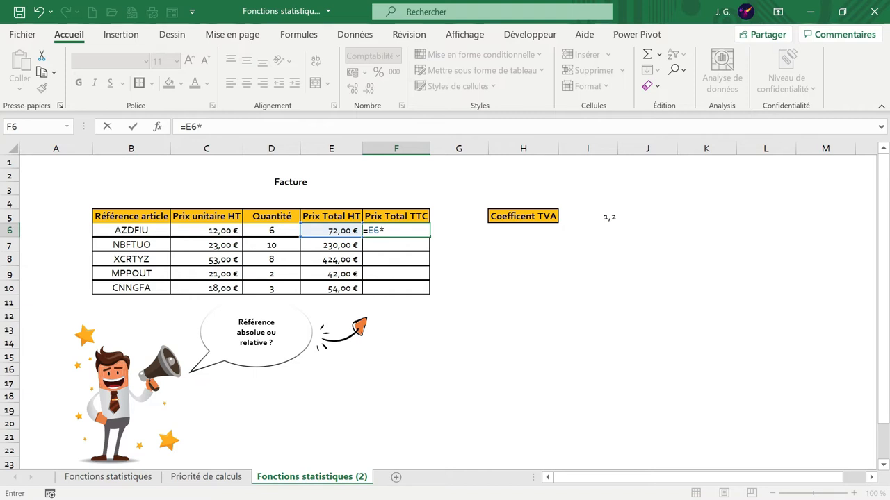
pyautogui.click(582, 216)
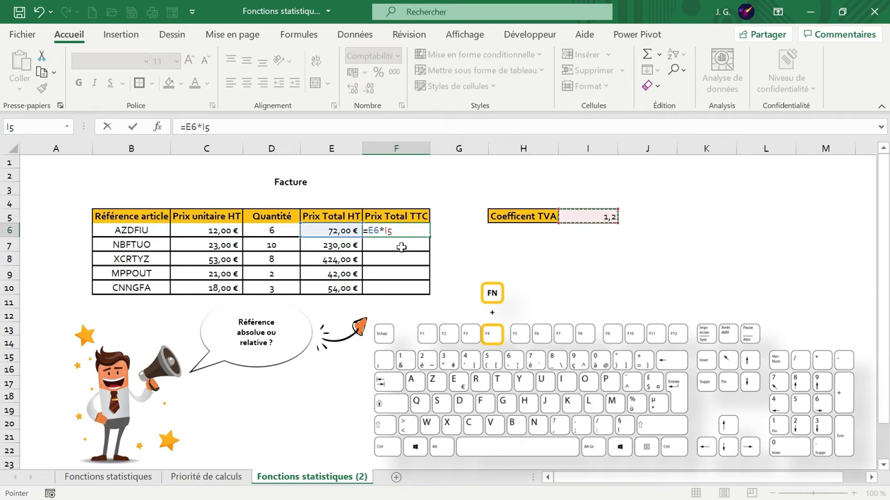
pyautogui.press('F4')
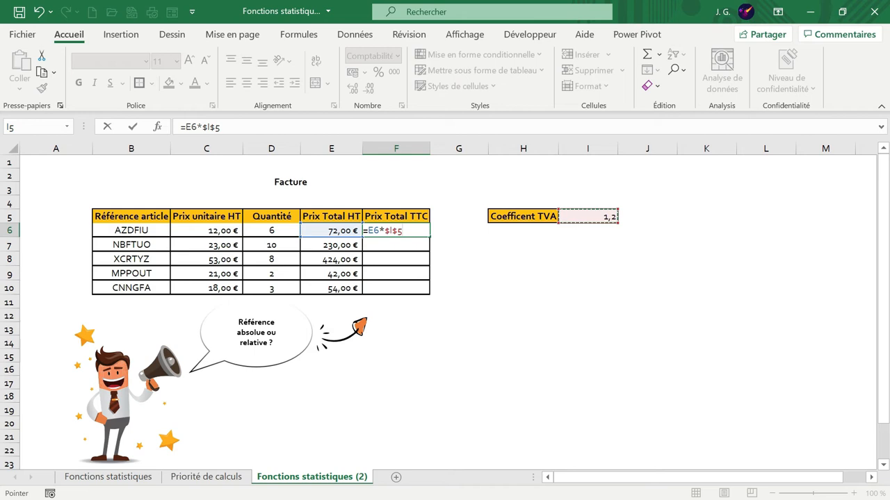
pyautogui.press('Return')
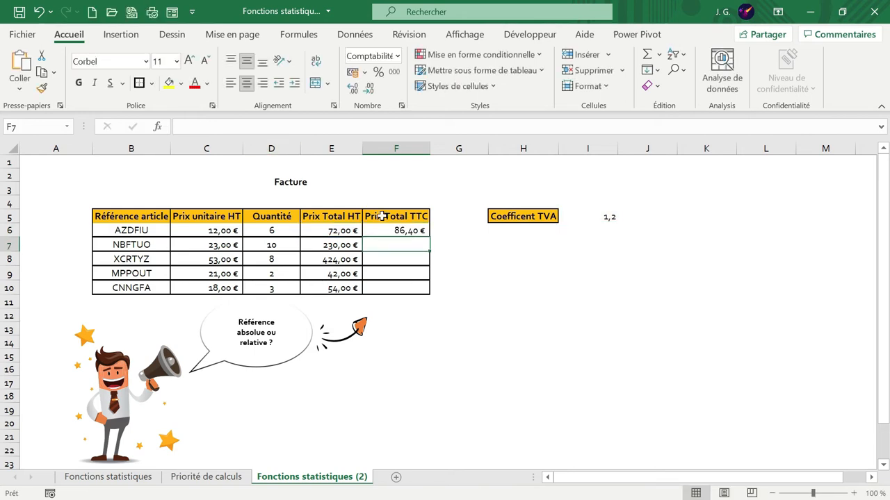
# Step: Review the absolute reference in F6 and copy its formula down the Prix Total TTC column to F10
pyautogui.click(395, 234)
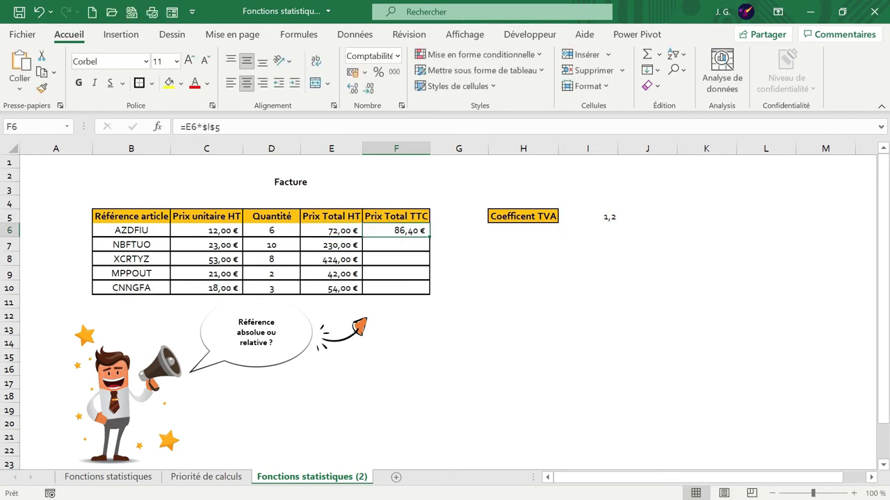
pyautogui.doubleClick(379, 230)
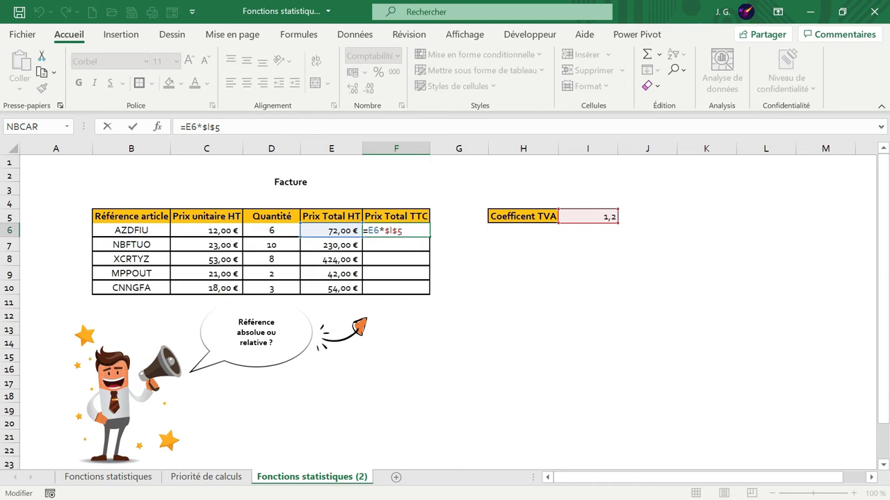
pyautogui.hotkey('ctrl', 'Return')
pyautogui.moveTo(429, 237); pyautogui.dragTo(425, 288)
pyautogui.click(438, 346)
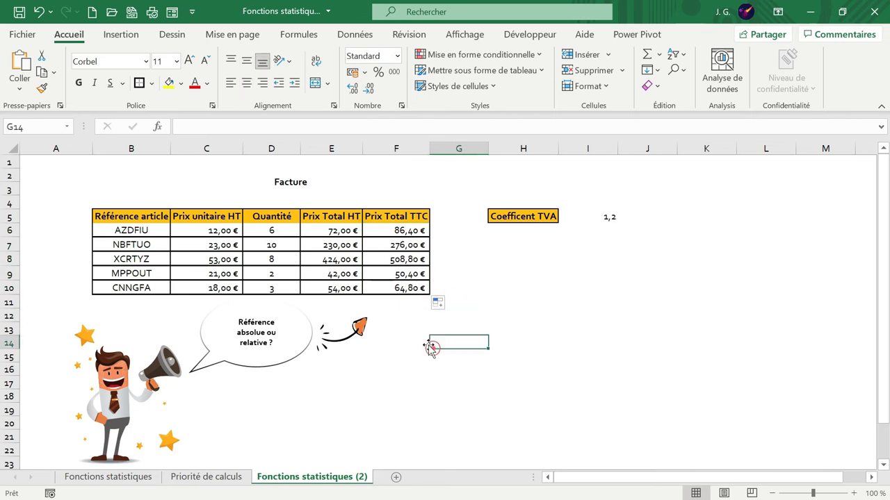
# Step: Open the formula in F10 for editing and cycle its I5 reference through the absolute, mixed and relative forms, ending on I$5
pyautogui.doubleClick(391, 288)
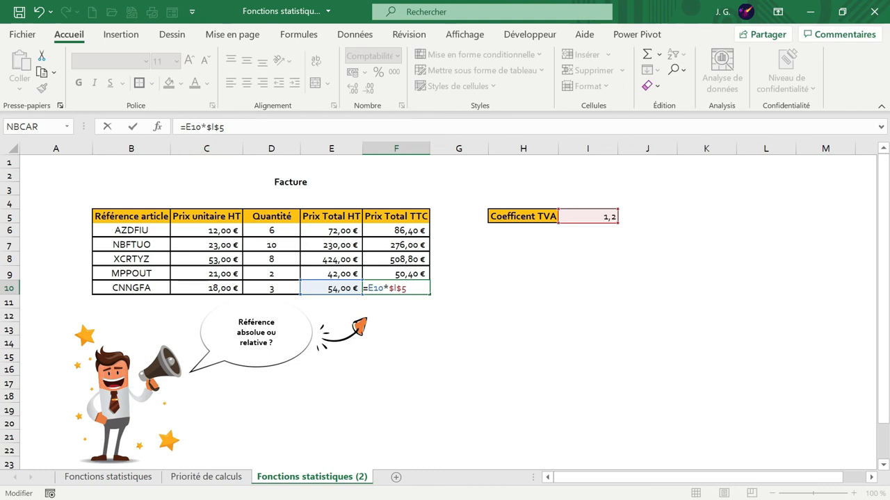
pyautogui.click(236, 128)
pyautogui.press('F4')
pyautogui.press('F4')
pyautogui.press('F4')
pyautogui.press('F4')
pyautogui.press('F4')
pyautogui.press('F4')
pyautogui.press('F4')
pyautogui.press('F4')
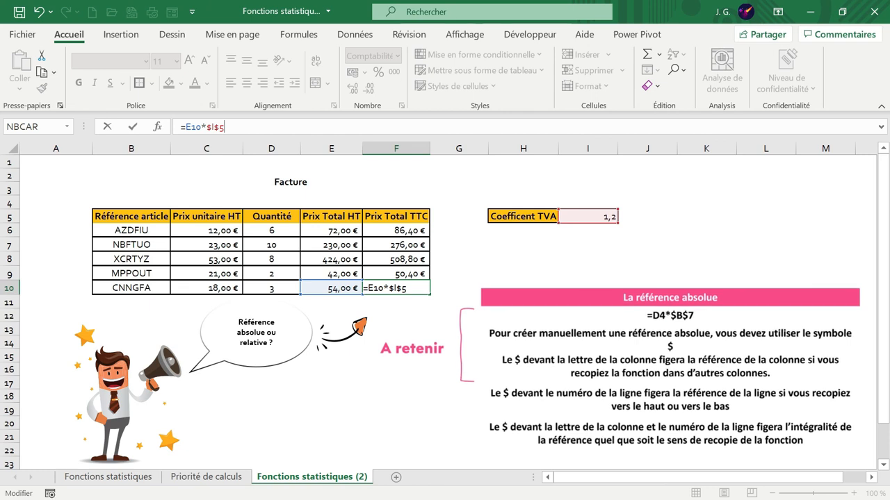
pyautogui.press('F4')
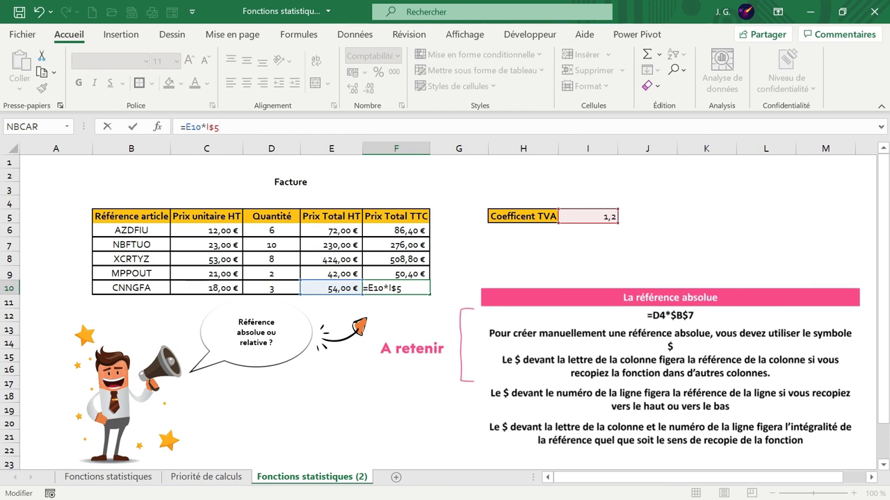